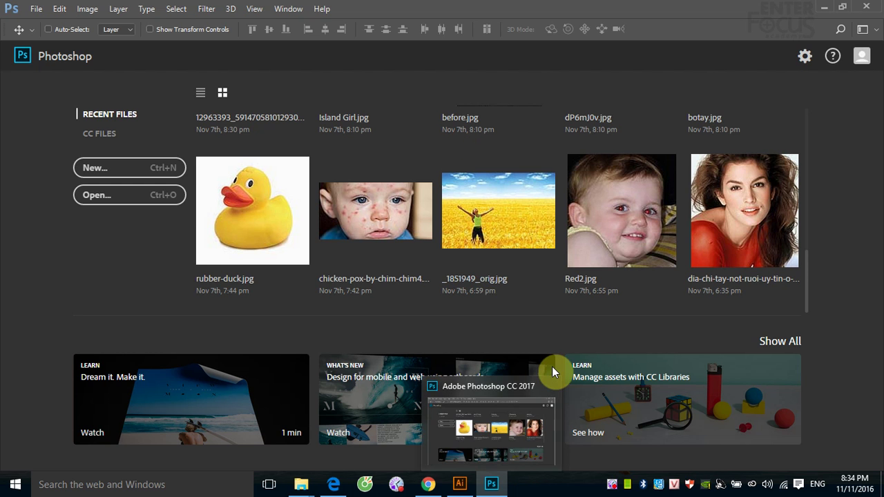
# - Open the Photomerge panorama dialog from the File menu's automation commands
pyautogui.click(33, 9)
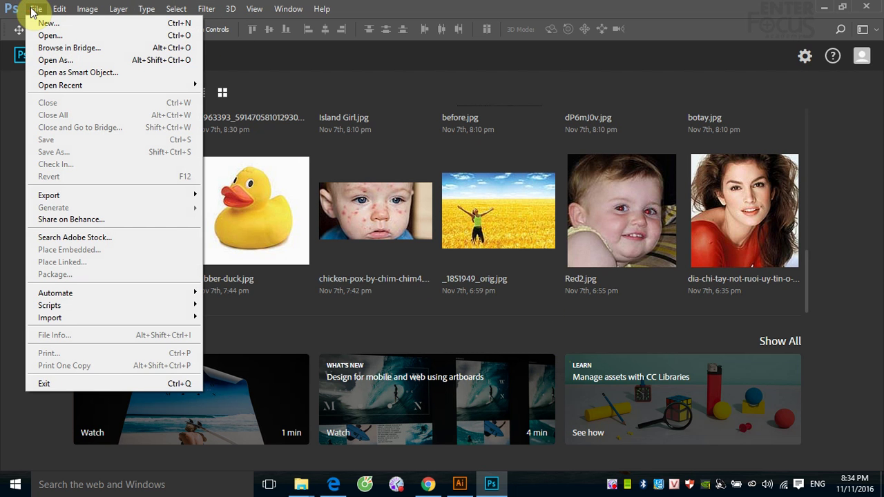
pyautogui.moveTo(55, 292)
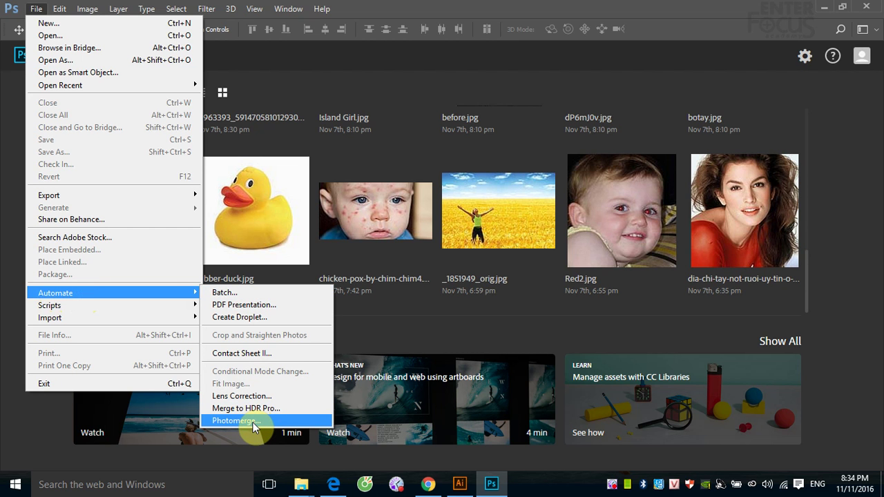
pyautogui.click(253, 422)
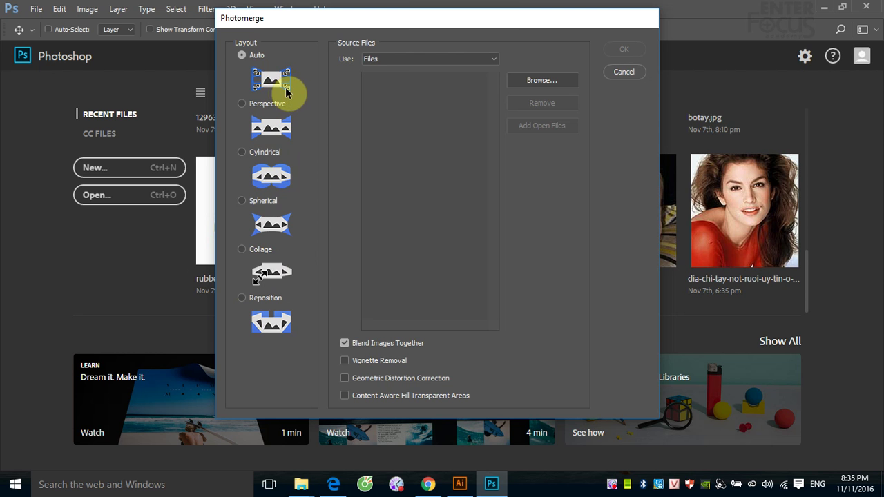
# - Add photo1.jpg through photo3.jpg from Desktop > Desktop > Photomerge as source files
pyautogui.click(496, 65)
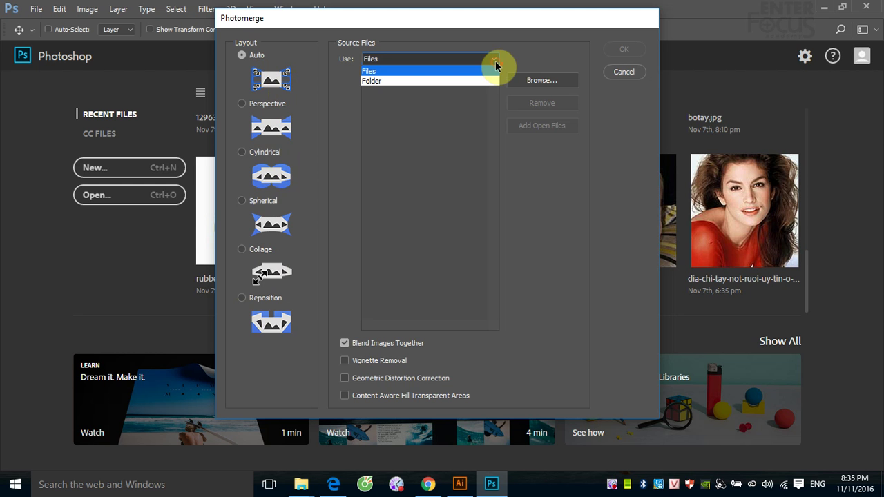
pyautogui.click(542, 80)
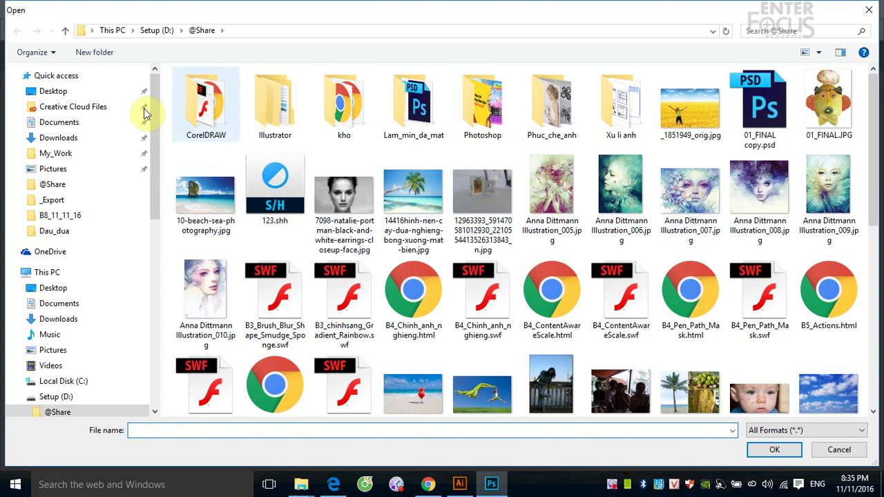
pyautogui.click(56, 91)
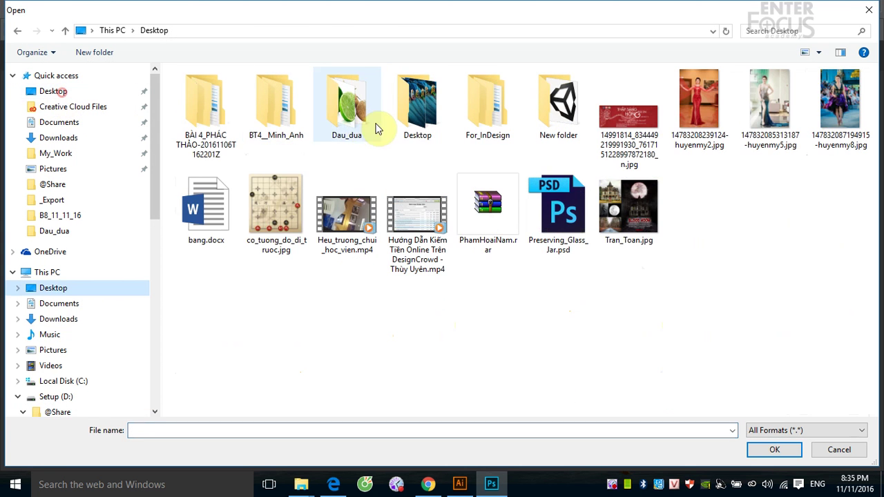
pyautogui.doubleClick(419, 122)
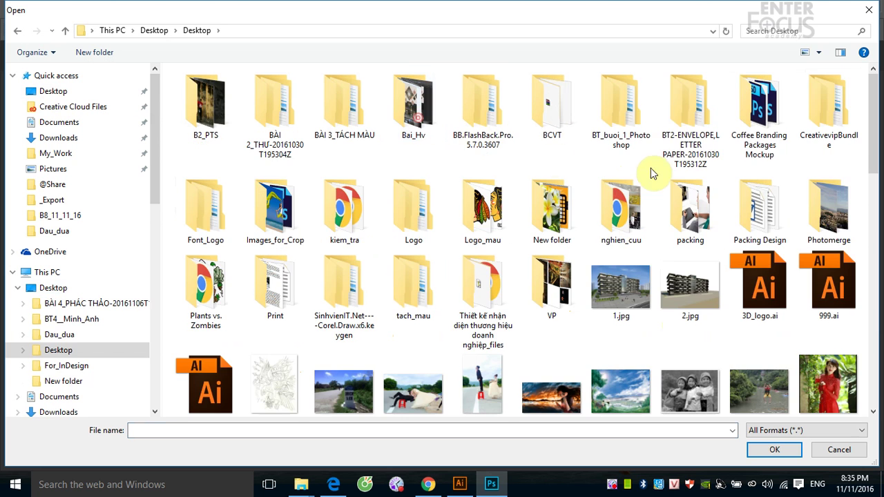
pyautogui.doubleClick(833, 219)
pyautogui.click(286, 115)
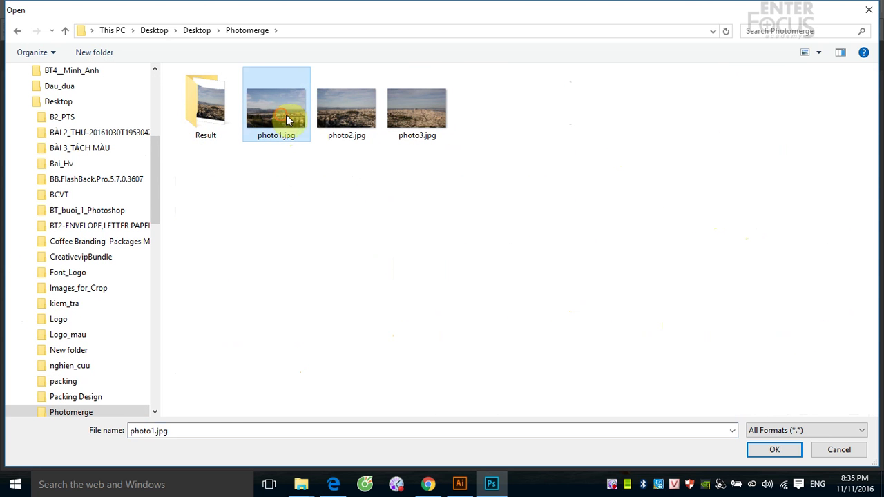
pyautogui.keyDown('shift'); pyautogui.click(413, 119); pyautogui.keyUp('shift')
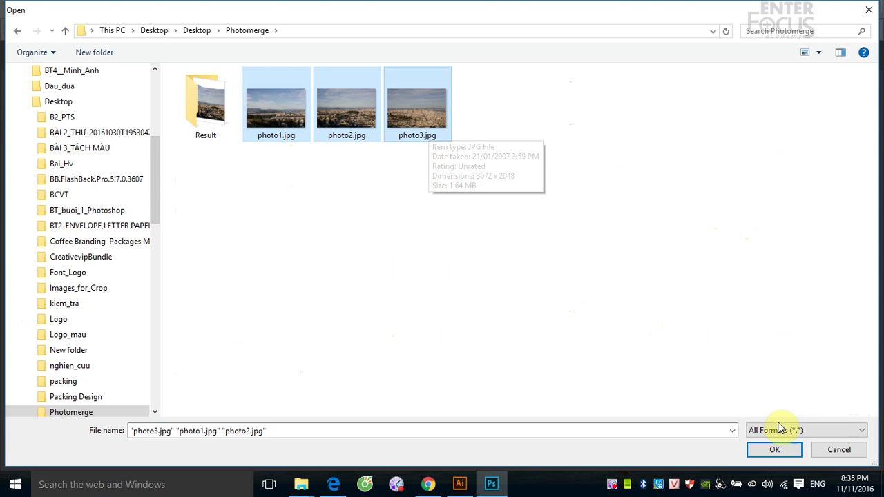
pyautogui.click(777, 450)
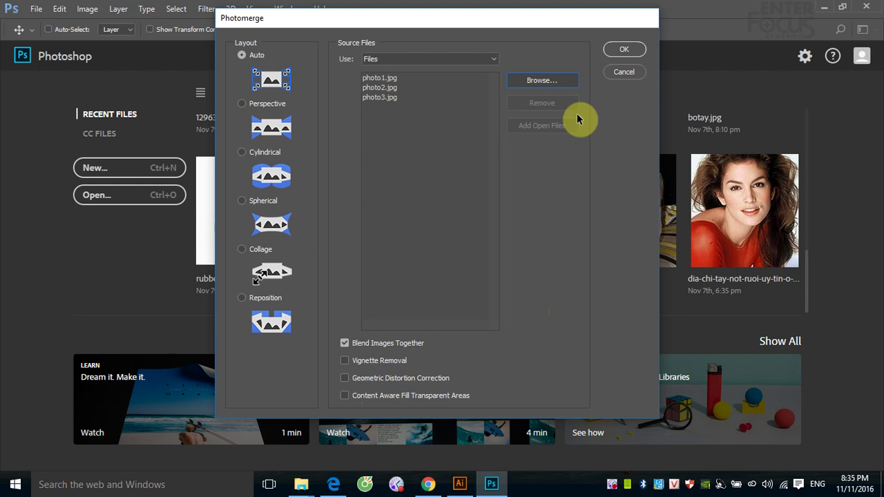
# - Merge the three photos with Auto layout and Blend Images Together into Untitled_Panorama1
pyautogui.click(623, 50)
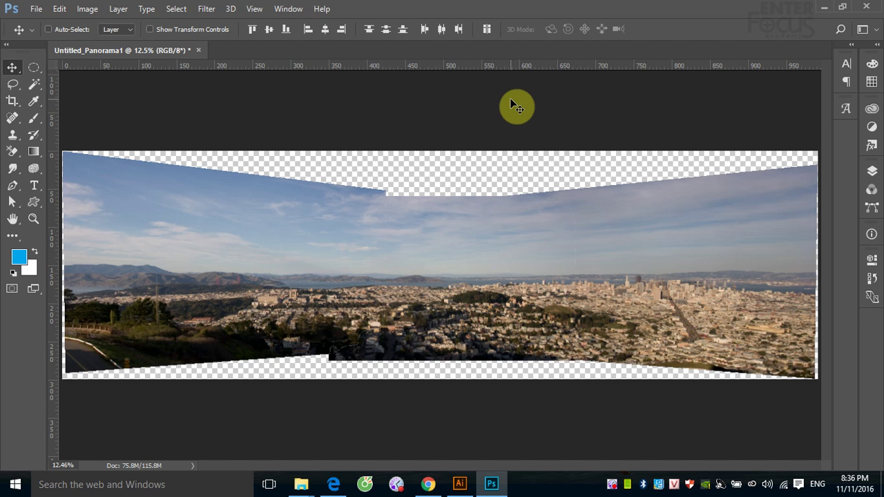
pyautogui.rightClick(452, 245)
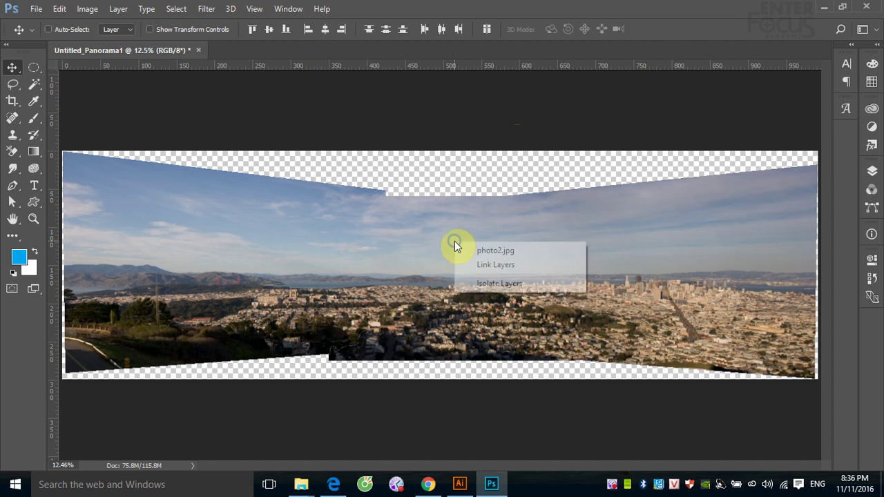
pyautogui.click(472, 250)
pyautogui.moveTo(462, 263)
pyautogui.mouseDown()
pyautogui.moveTo(423, 254)
pyautogui.moveTo(450, 262)
pyautogui.mouseUp()
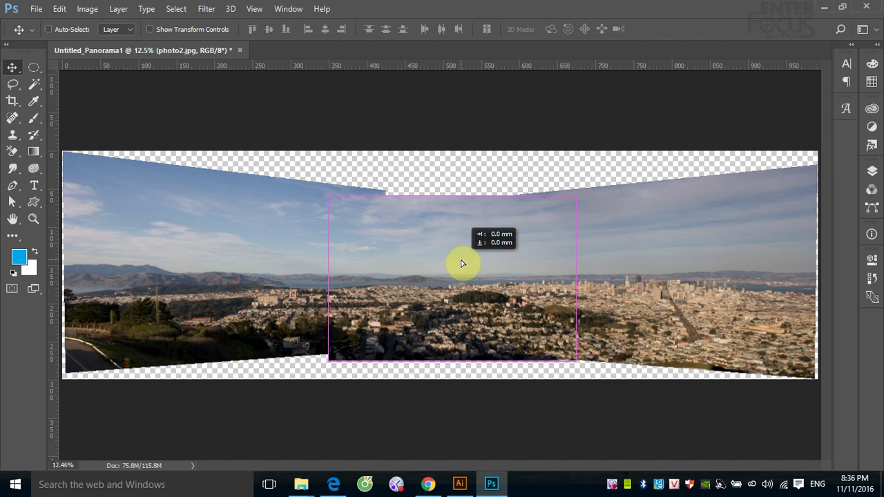
pyautogui.moveTo(451, 262); pyautogui.dragTo(460, 258)
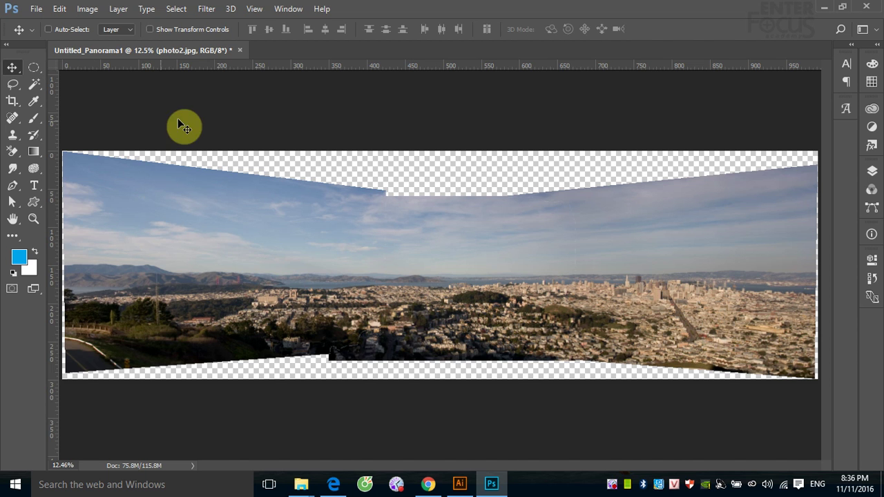
# - Close the first panorama without saving and reopen the Photomerge dialog
pyautogui.click(239, 51)
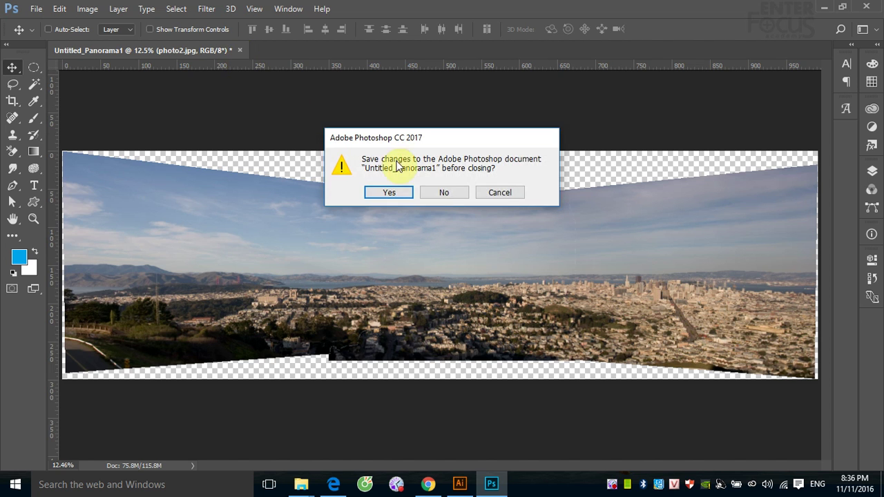
pyautogui.click(441, 190)
pyautogui.click(35, 9)
pyautogui.moveTo(55, 293)
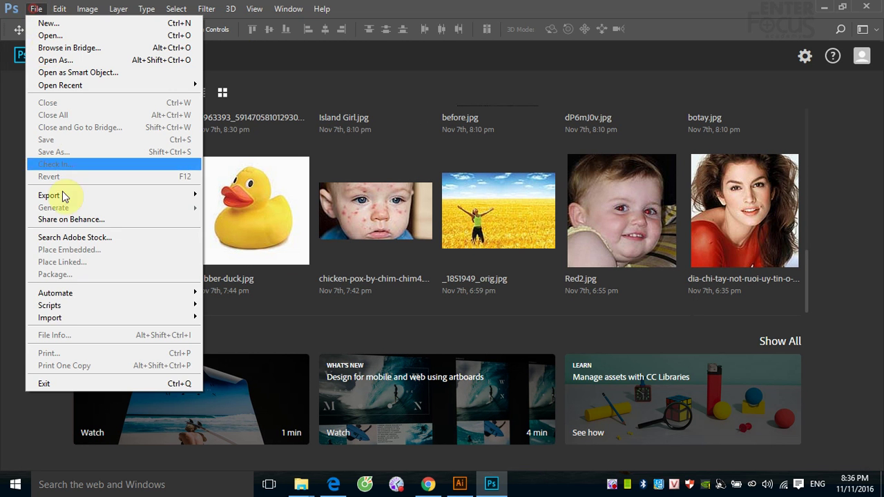
pyautogui.click(72, 293)
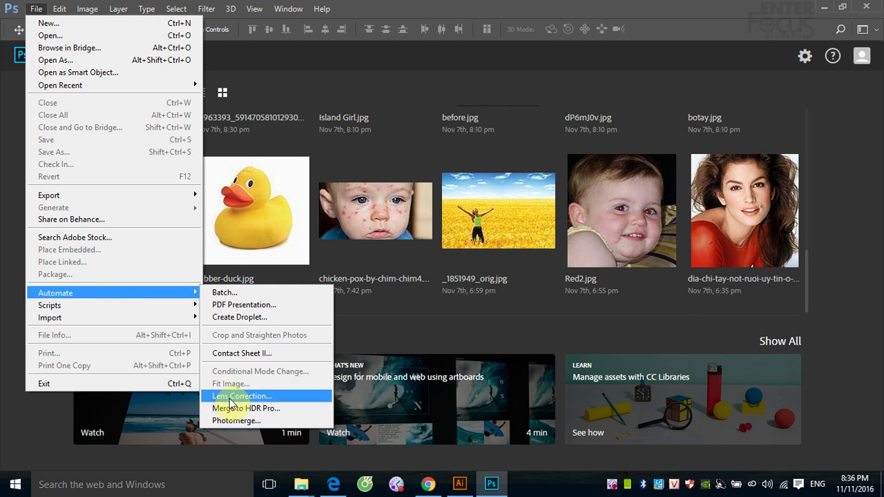
pyautogui.click(231, 420)
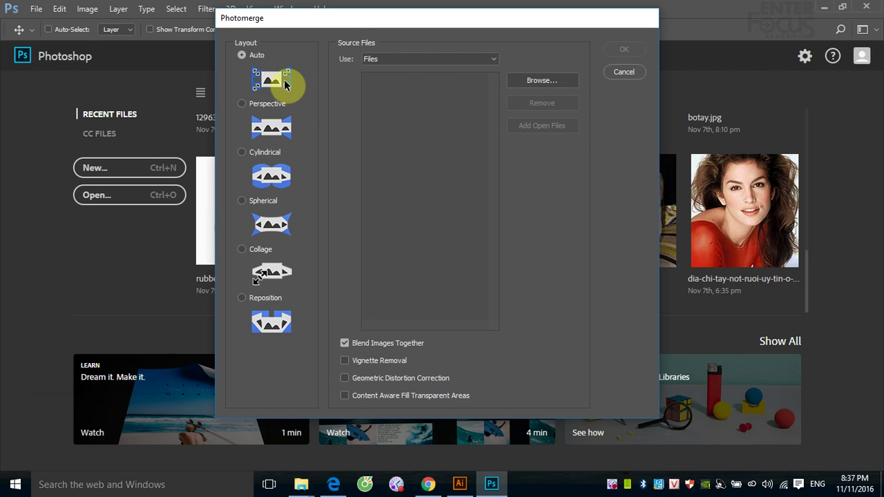
# - Add photo1.jpg, photo2.jpg and photo3.jpg again as Photomerge source files
pyautogui.click(551, 80)
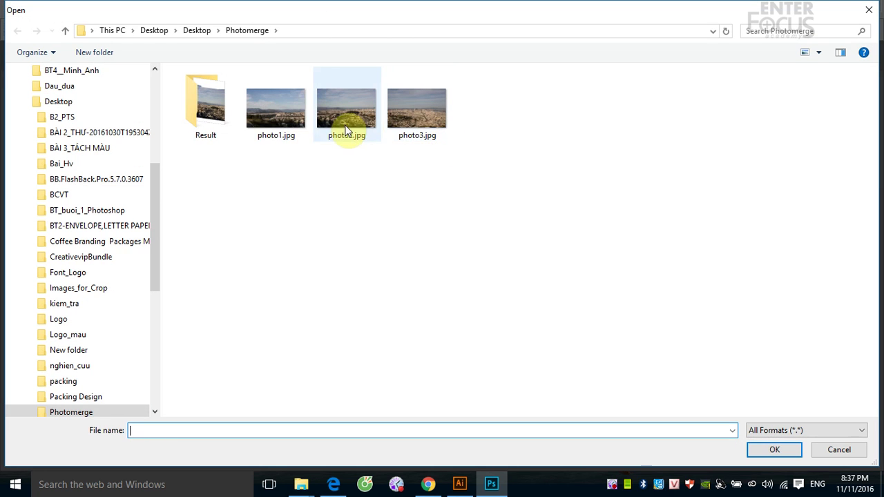
pyautogui.click(279, 132)
pyautogui.keyDown('shift'); pyautogui.click(408, 127); pyautogui.keyUp('shift')
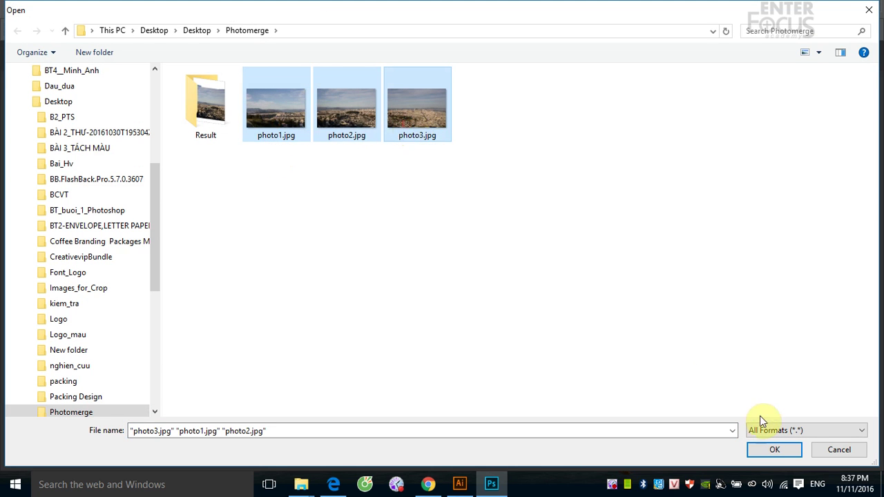
pyautogui.click(774, 452)
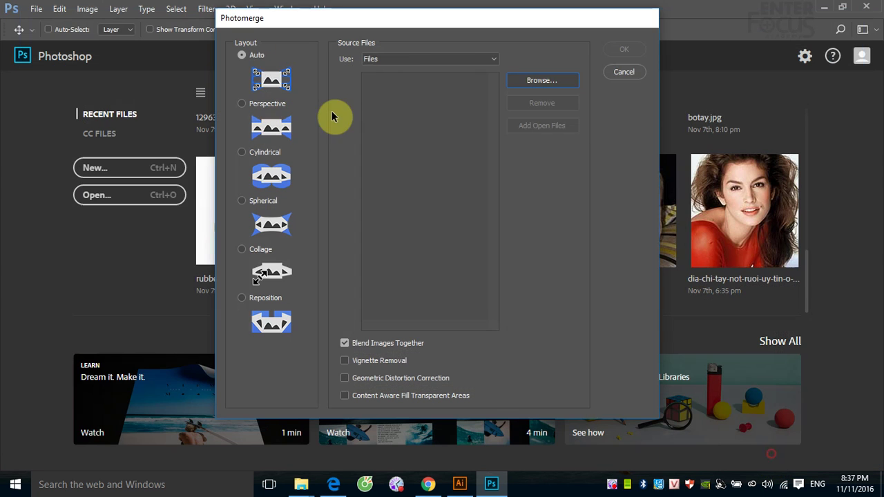
# - Enable content-aware fill, geometric distortion correction and vignette removal, then run the merge
pyautogui.click(345, 395)
pyautogui.click(345, 378)
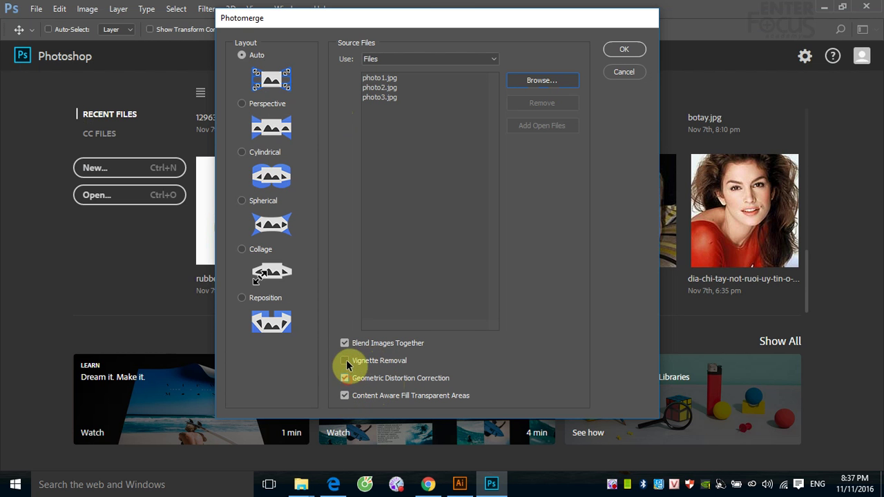
pyautogui.click(344, 360)
pyautogui.click(623, 47)
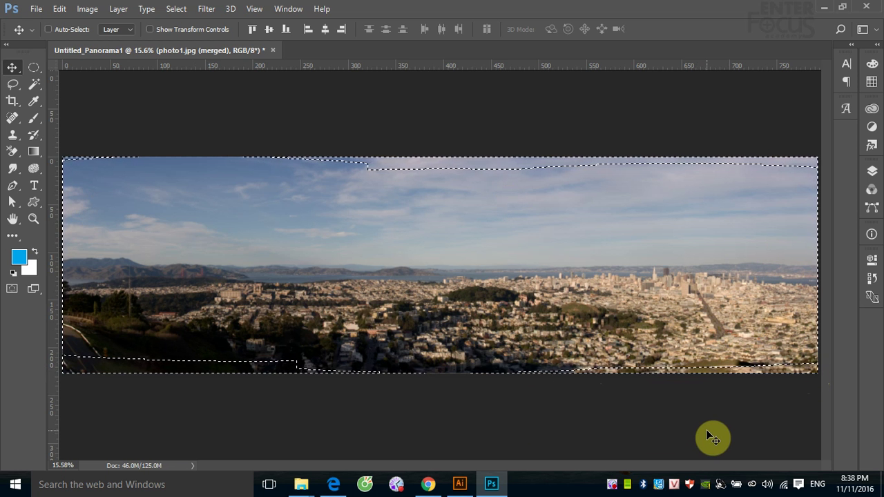
# - Deselect the filled edge area with Ctrl+D, leaving the gap-free San Francisco panorama
pyautogui.hotkey('ctrl', 'd')
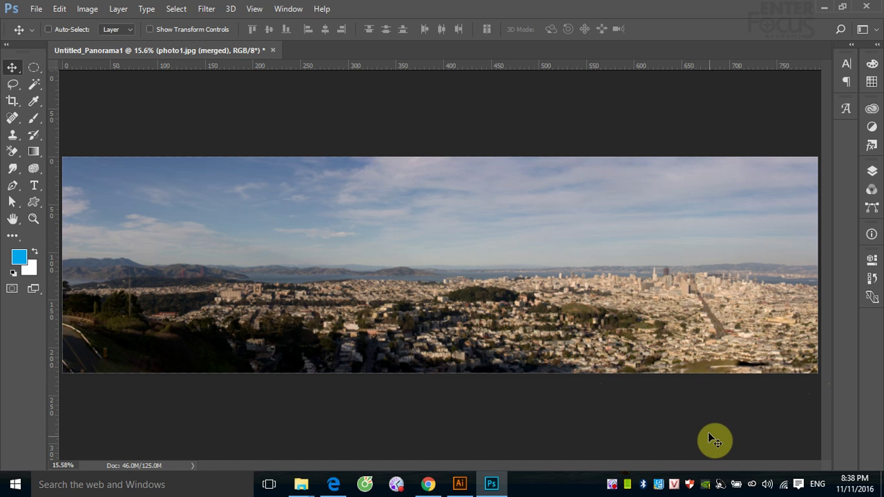